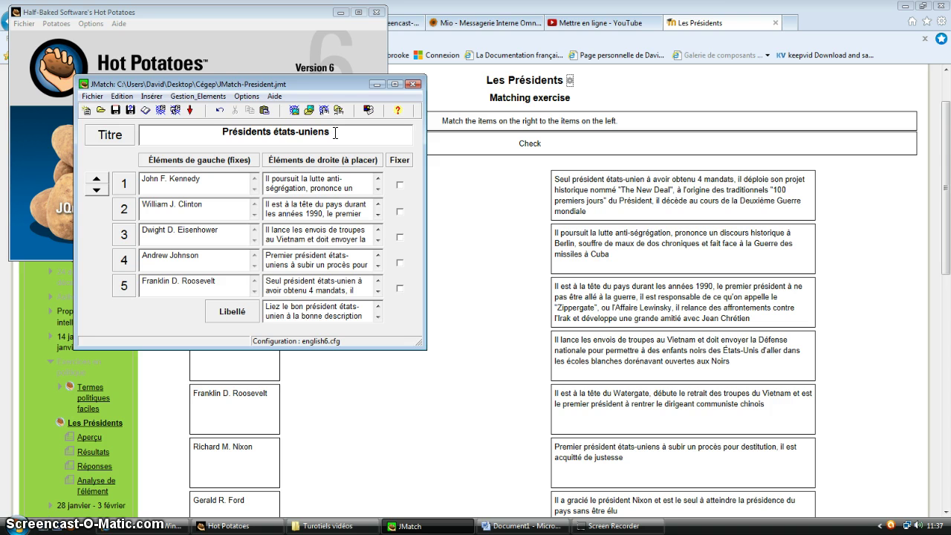
Step: Examine the exercise title, all the president and description pairs, and the Fixer option in the matching exercise
click(237, 133)
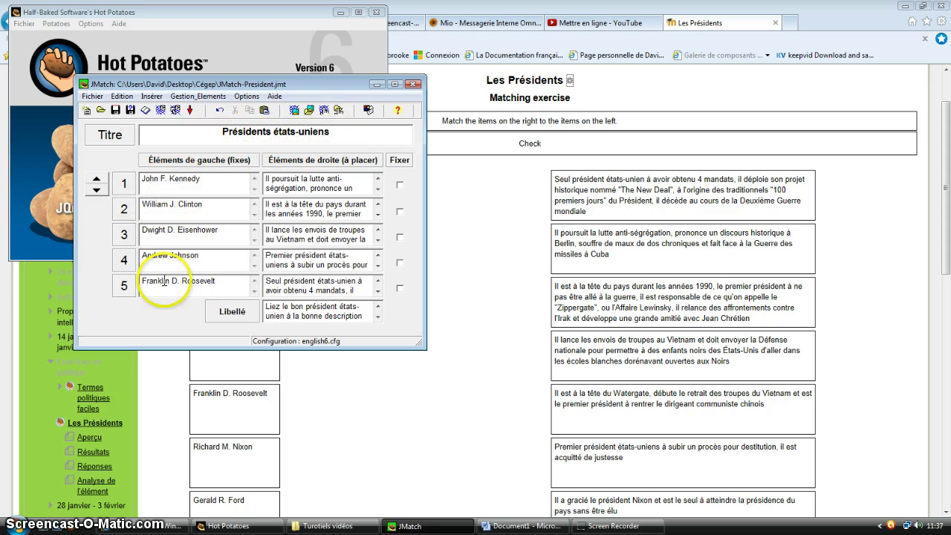
click(97, 186)
click(97, 185)
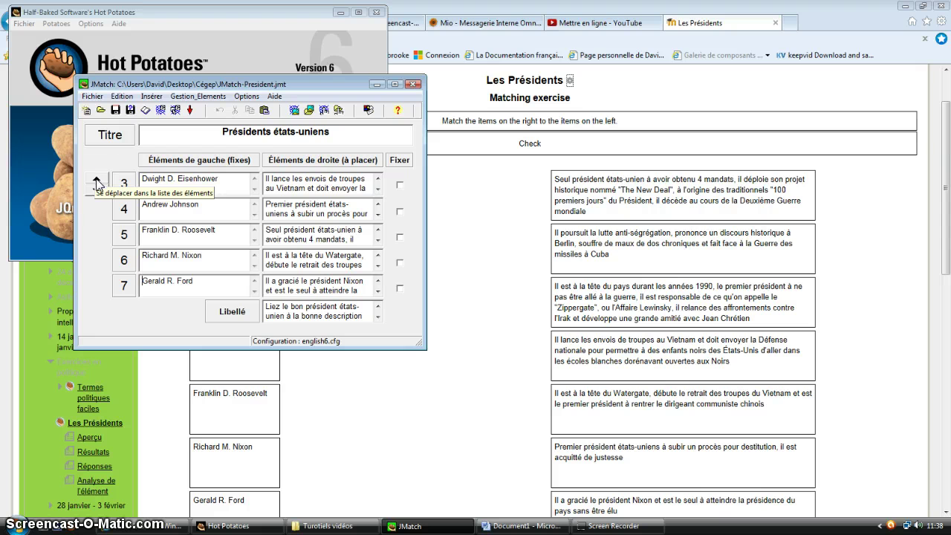
click(96, 192)
click(97, 192)
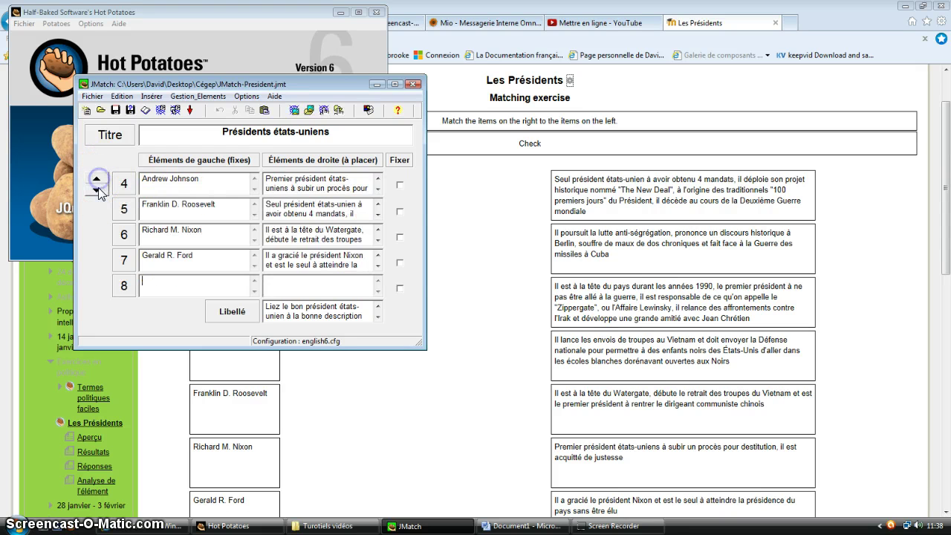
click(97, 191)
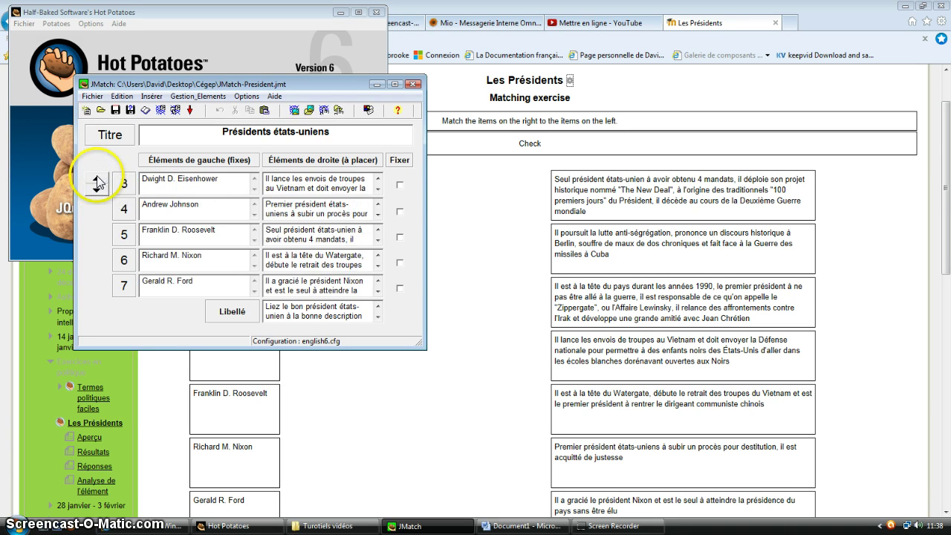
click(97, 183)
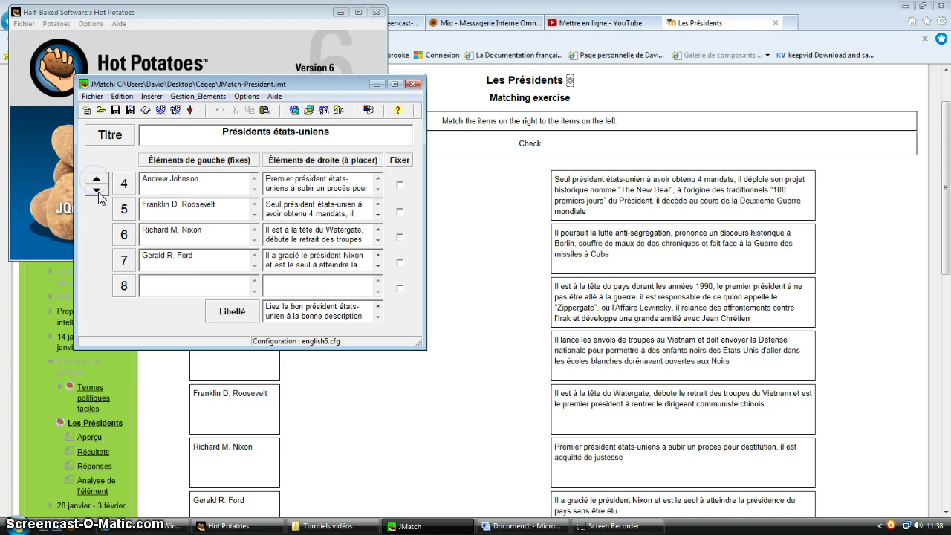
click(96, 179)
click(95, 179)
click(95, 179)
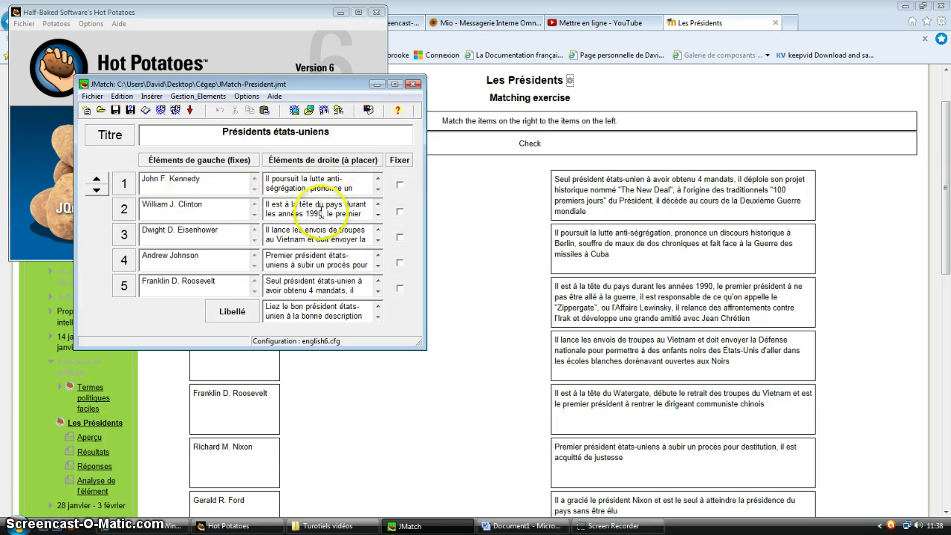
click(400, 186)
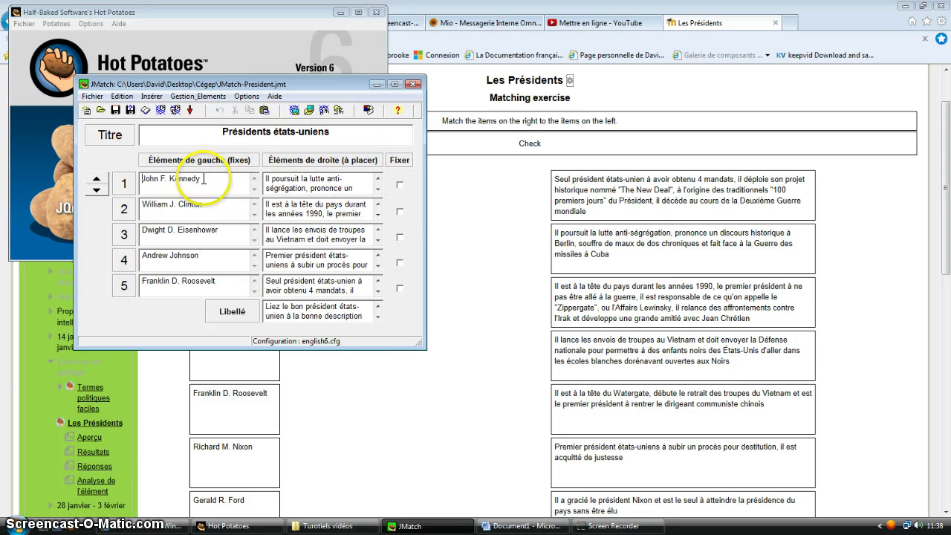
click(399, 186)
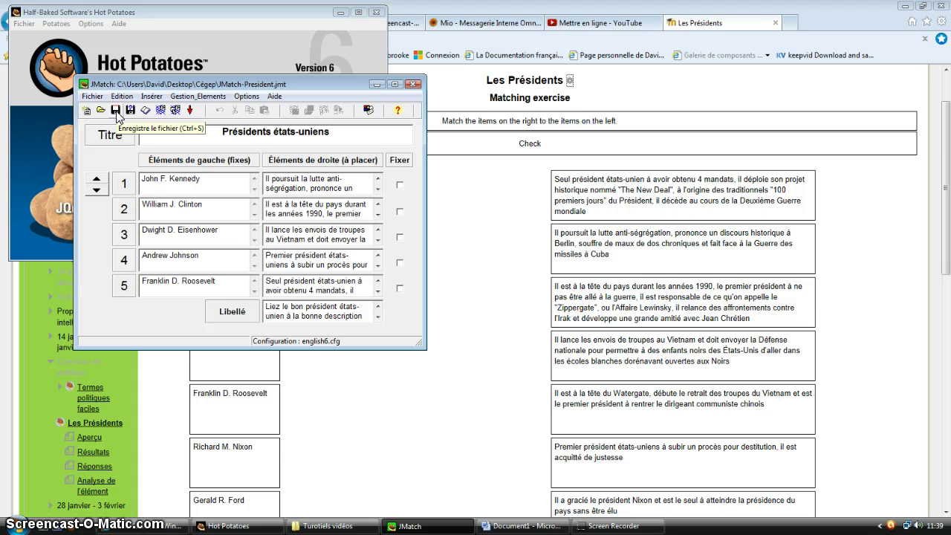
Step: Examine the JMatch-President project file in the Cégep folder through the save-as dialog, leaving the dialog without saving
click(92, 97)
click(112, 155)
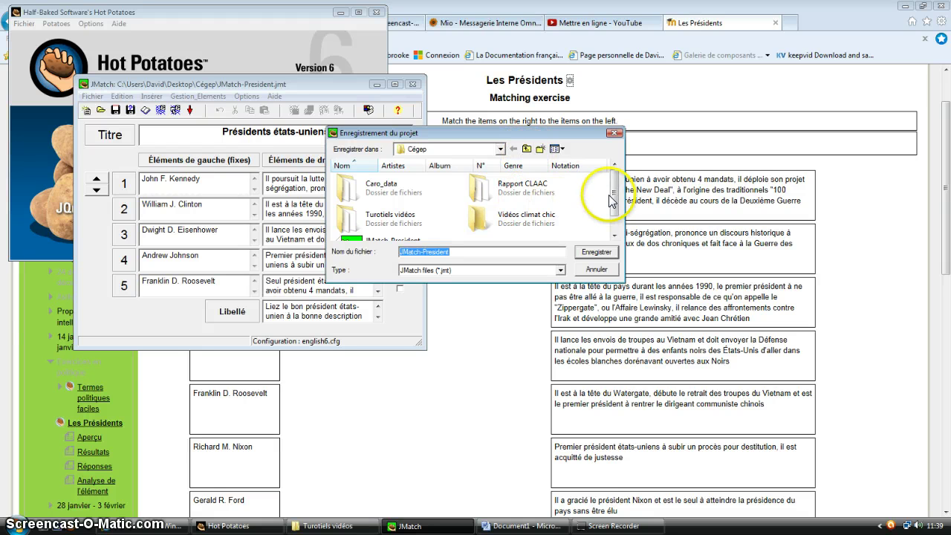
scroll(615, 212, down, 2)
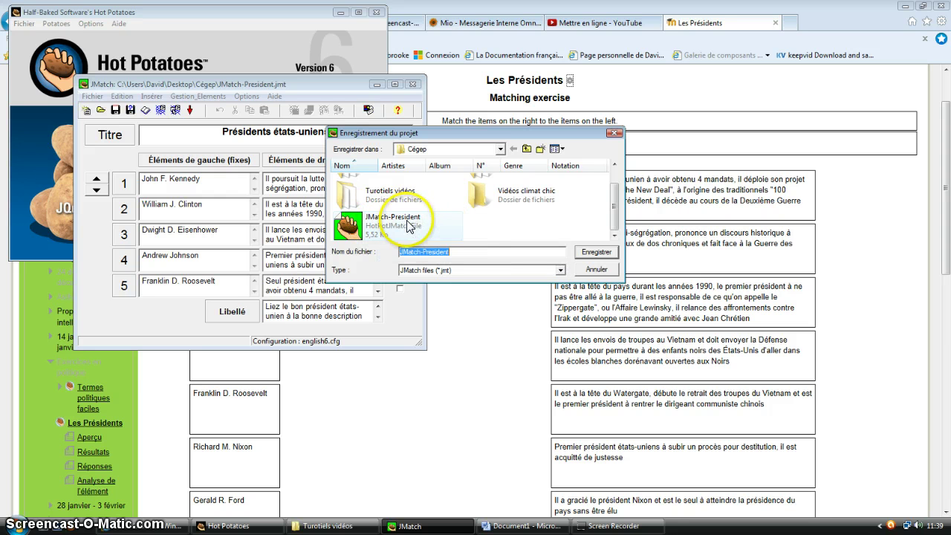
click(398, 217)
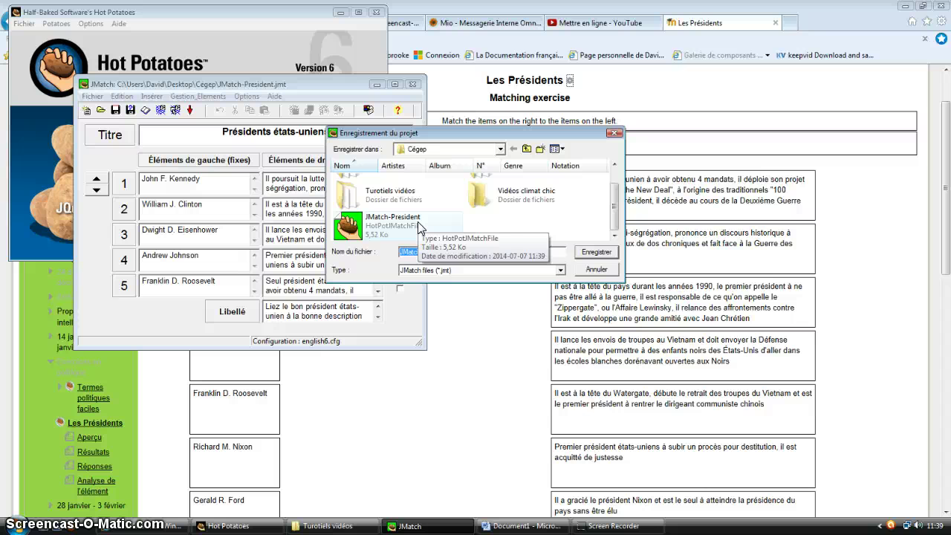
click(600, 269)
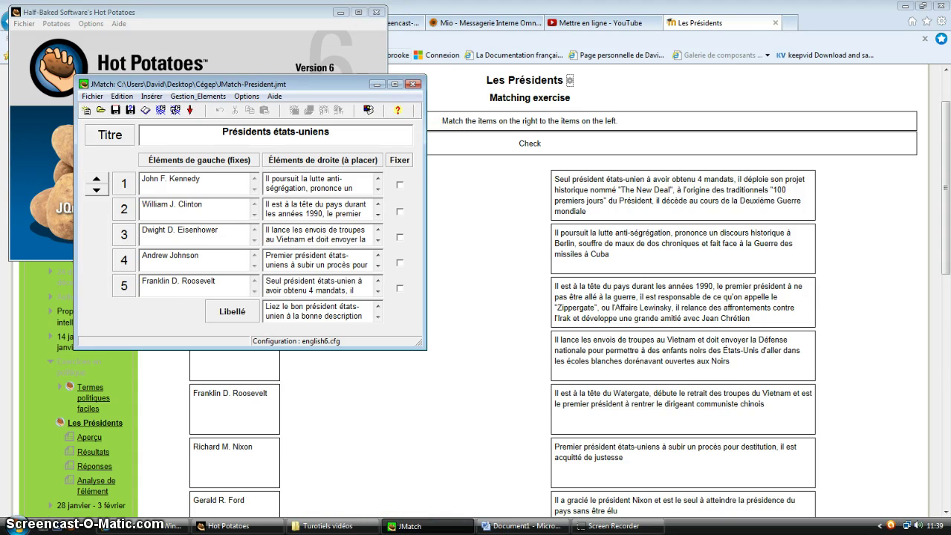
Step: Switch to the Moodle site in the browser and open the Test course page
click(438, 97)
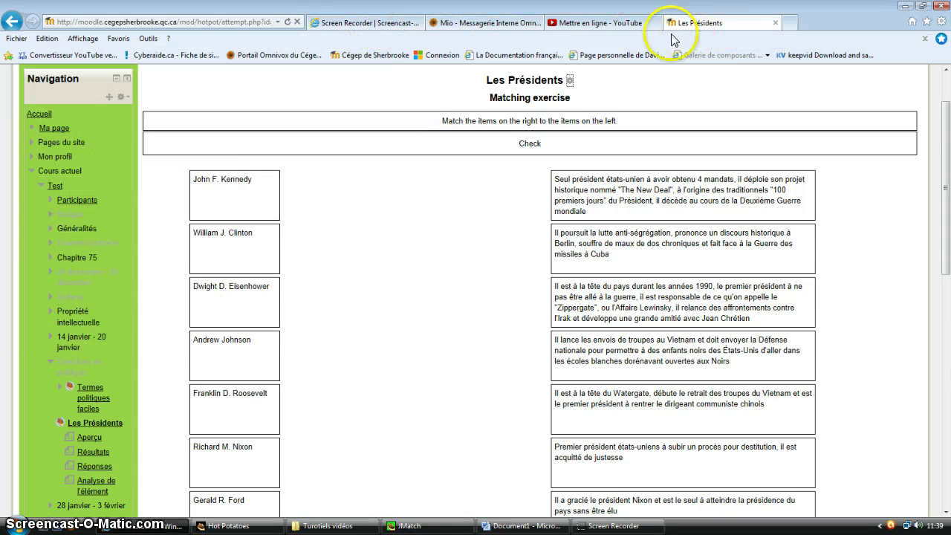
click(54, 189)
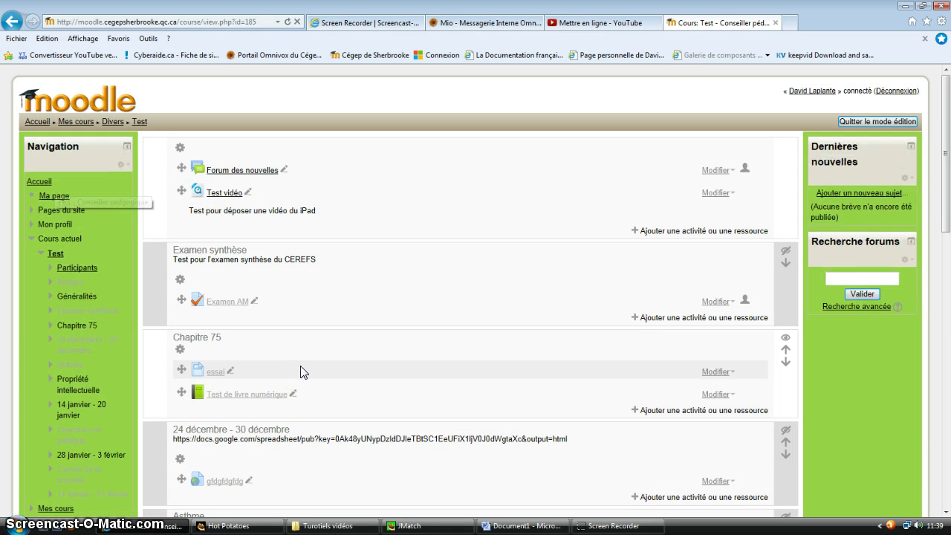
Step: Start adding a Hot Potatoes activity to the Exercices en politique section
scroll(374, 399, down, 5)
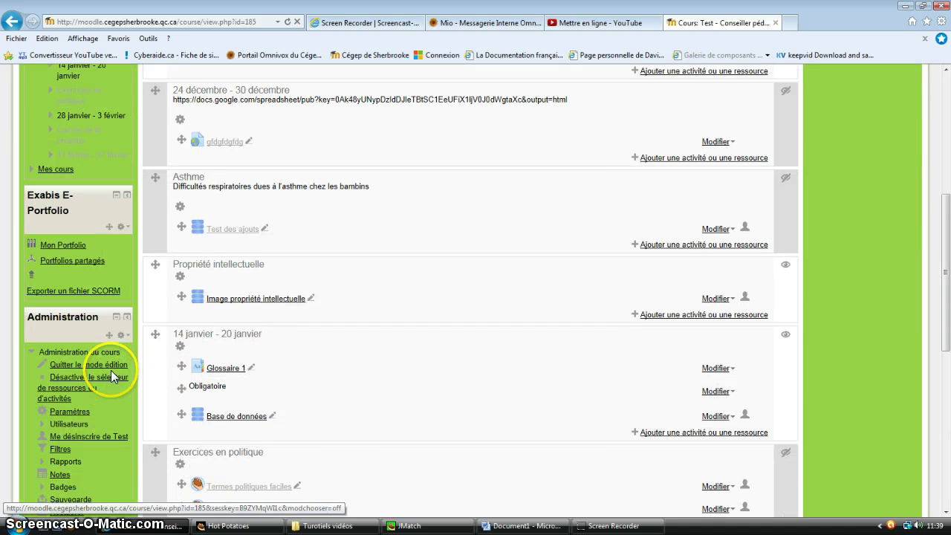
scroll(530, 410, down, 1)
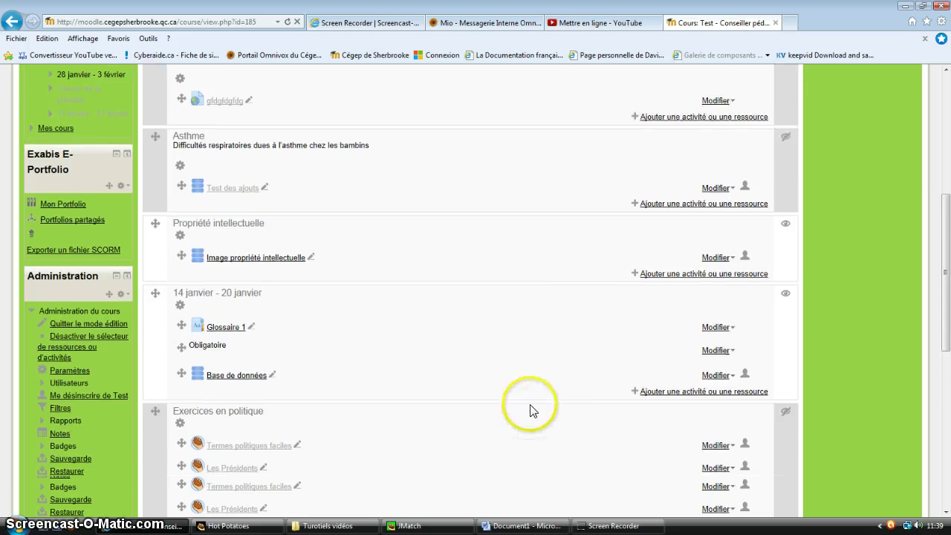
scroll(530, 410, down, 1)
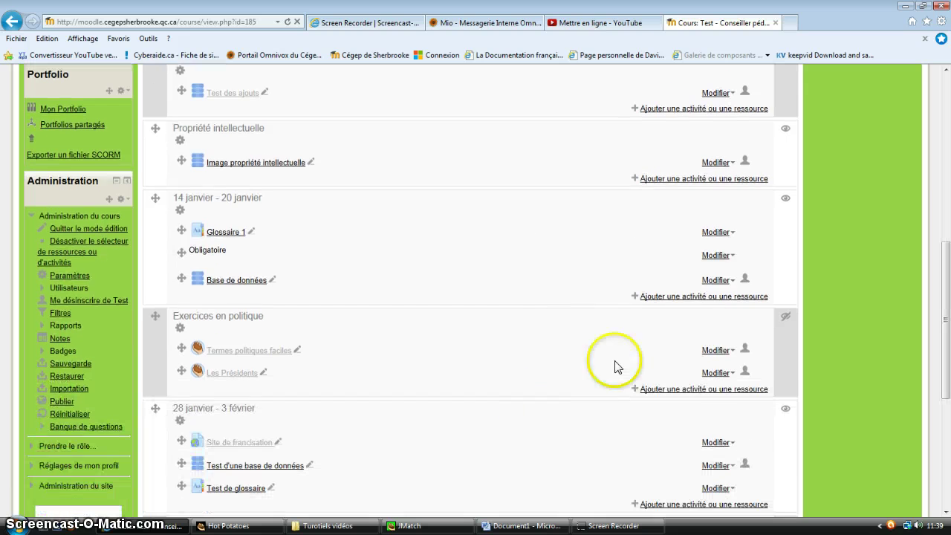
click(705, 395)
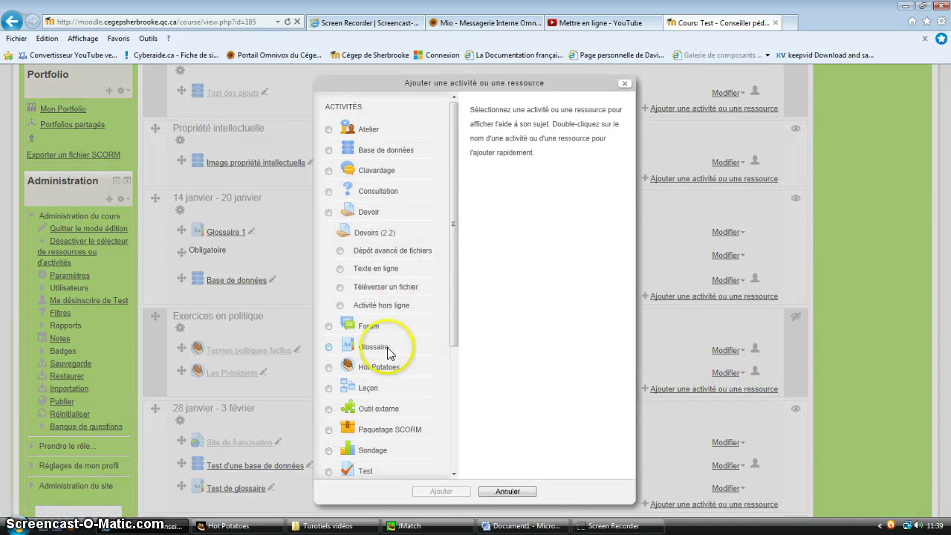
click(351, 368)
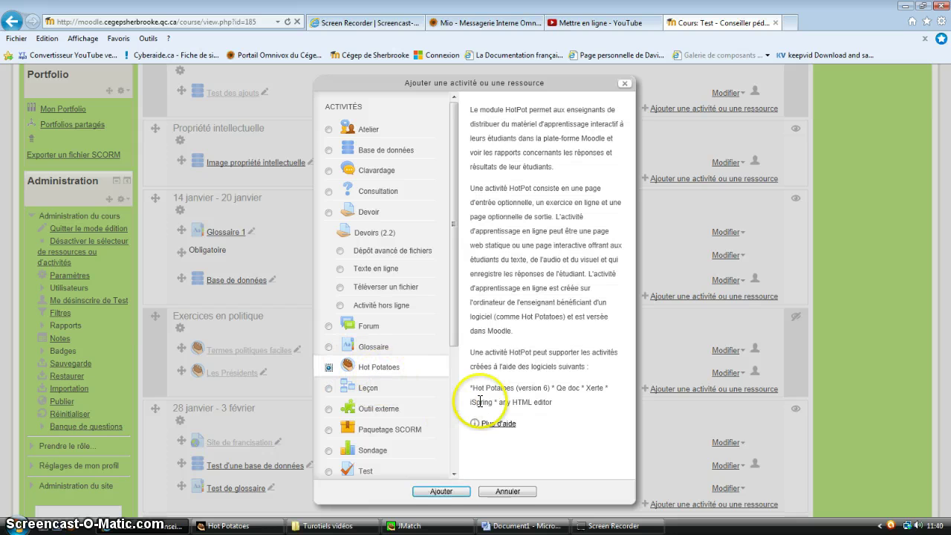
click(440, 493)
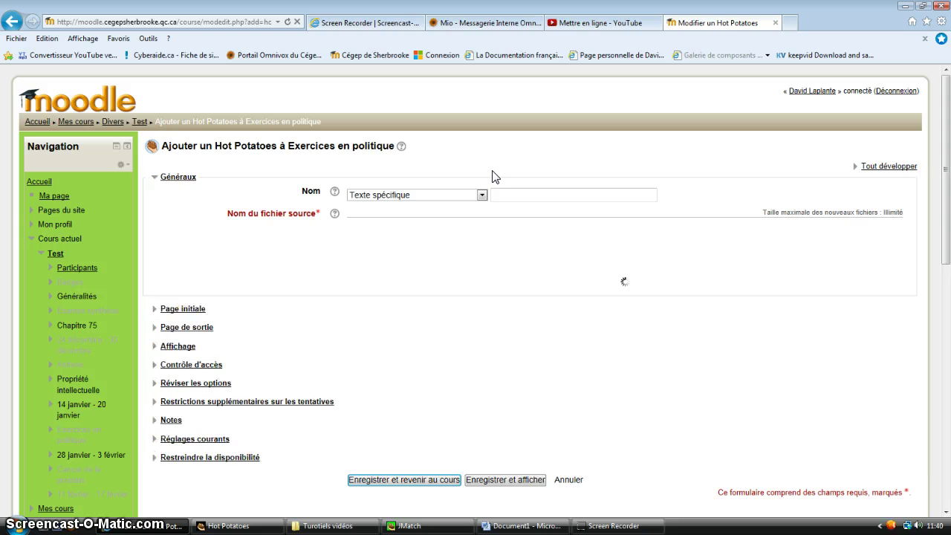
Step: Browse for JMatch-President as the activity's source file through the file upload option, and cancel the upload
click(532, 194)
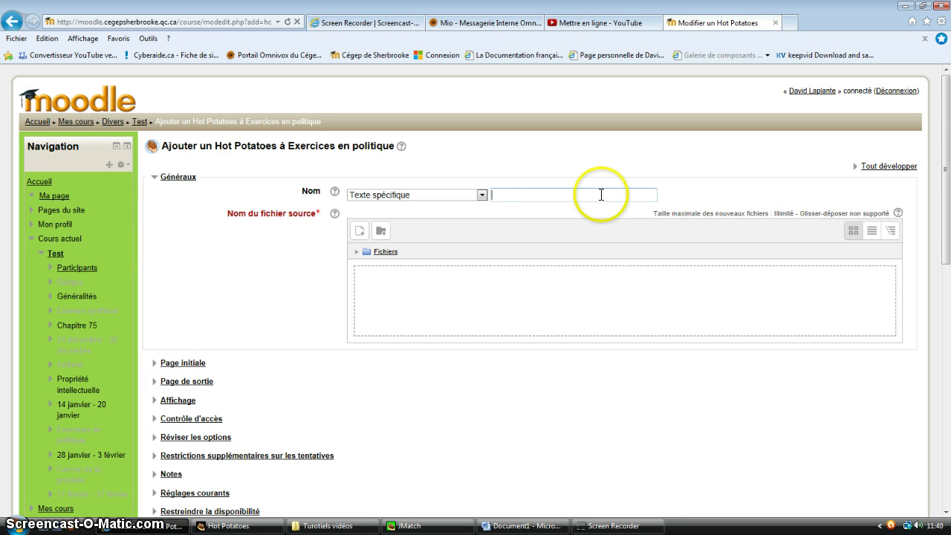
click(358, 233)
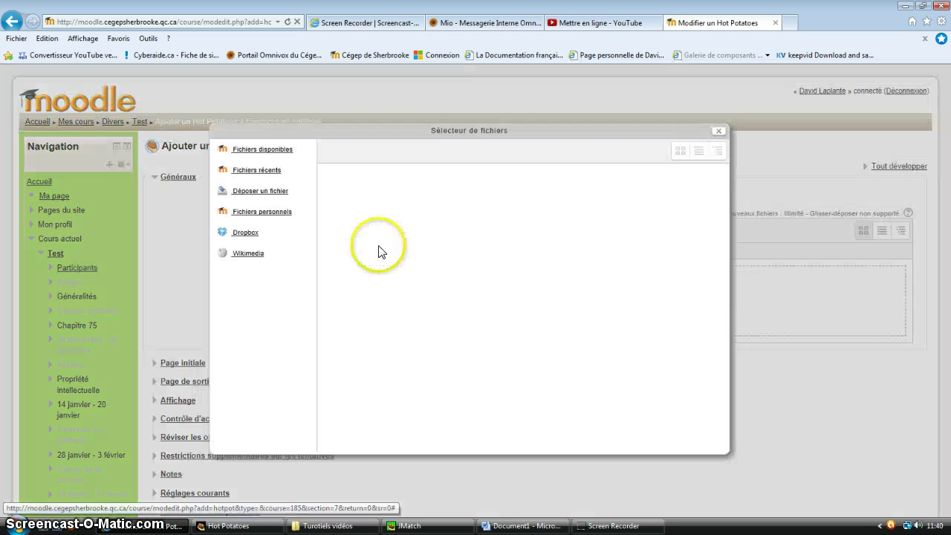
click(306, 192)
click(514, 245)
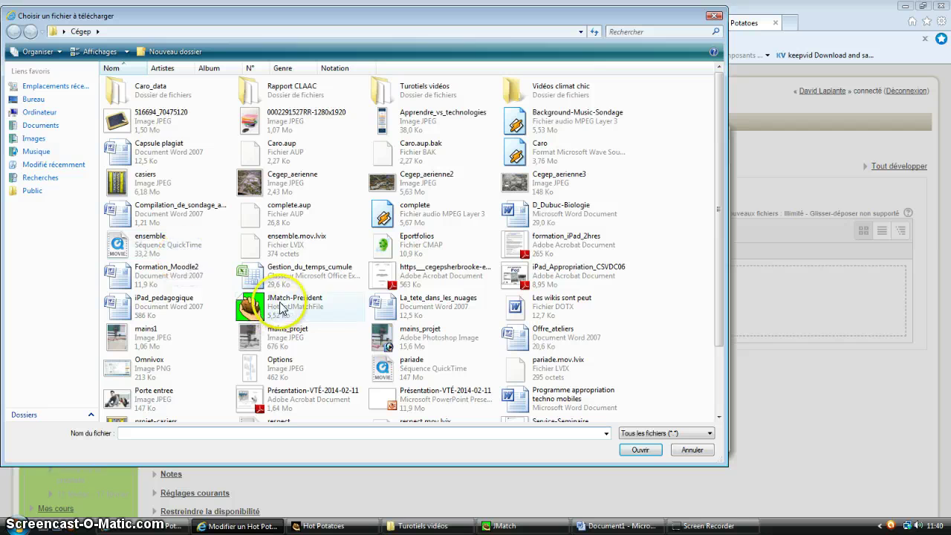
click(692, 452)
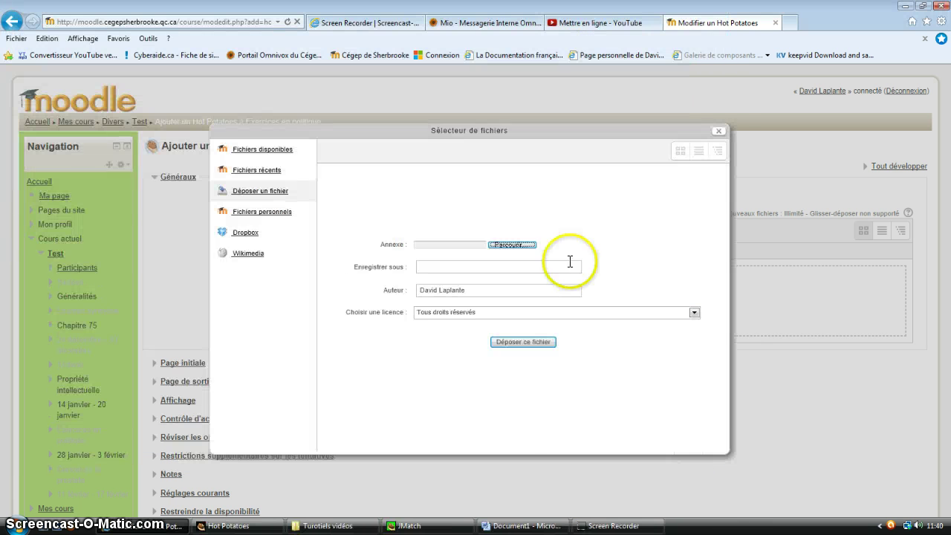
click(718, 133)
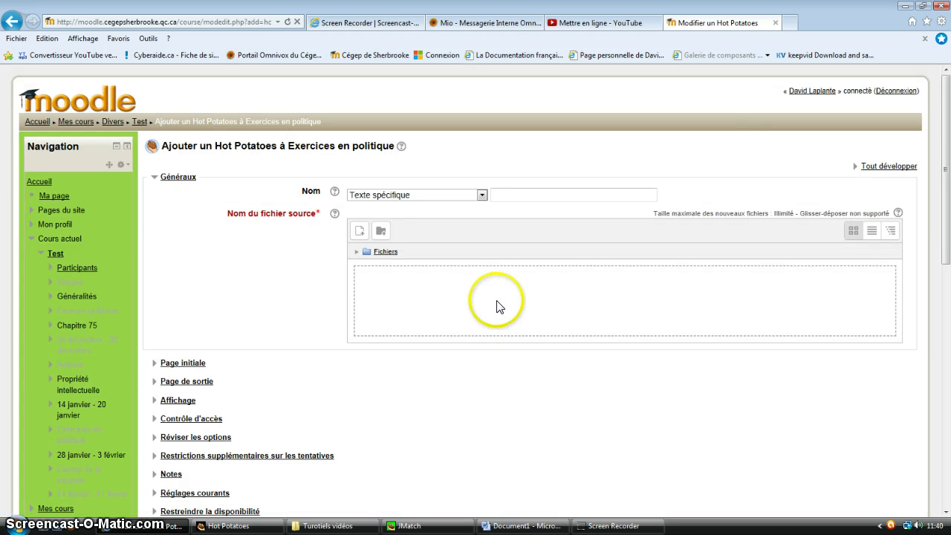
Step: Examine the source file area, the settings sections and the save options of the Hot Potatoes form
scroll(476, 335, down, 4)
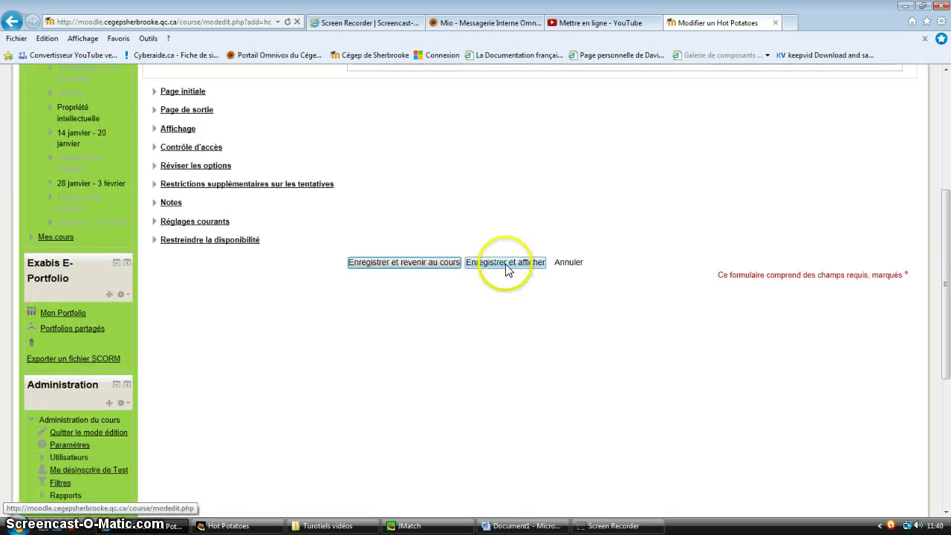
scroll(496, 266, up, 4)
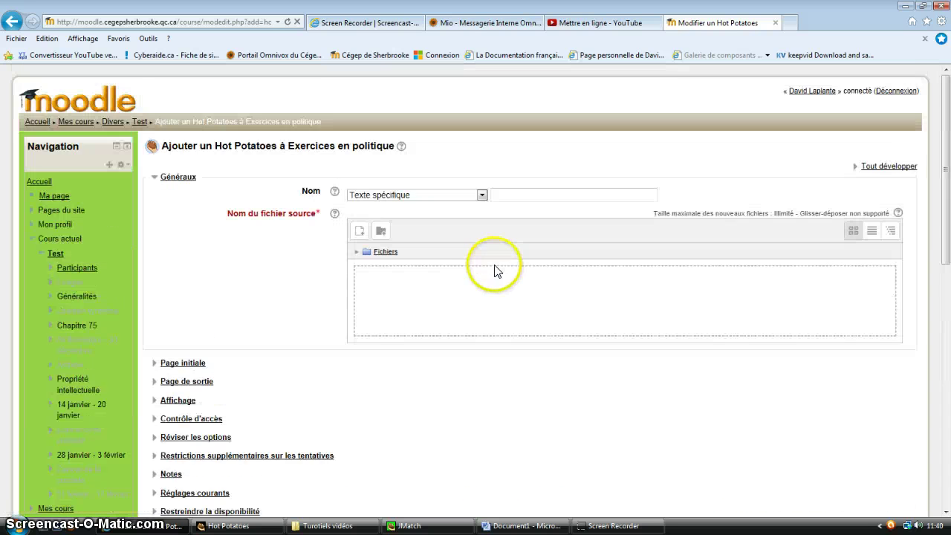
scroll(495, 268, down, 3)
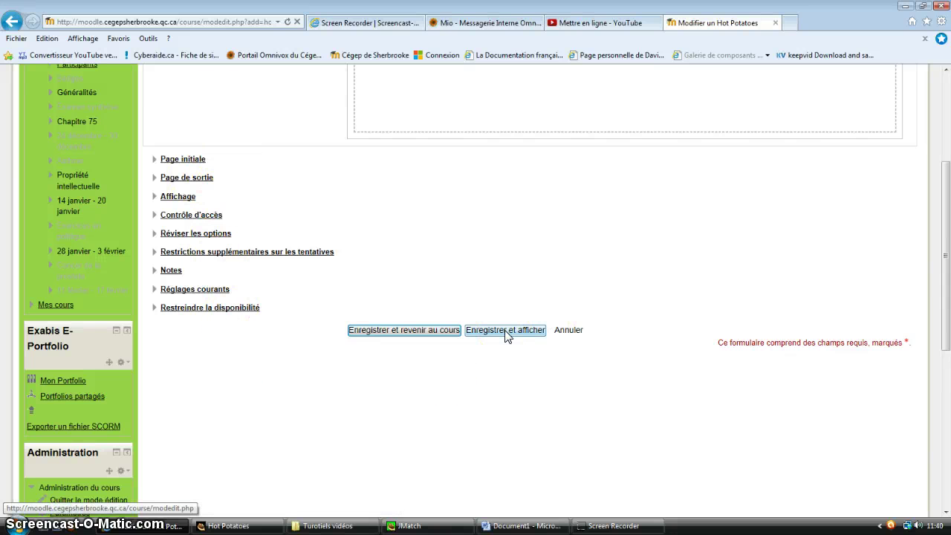
scroll(446, 334, up, 5)
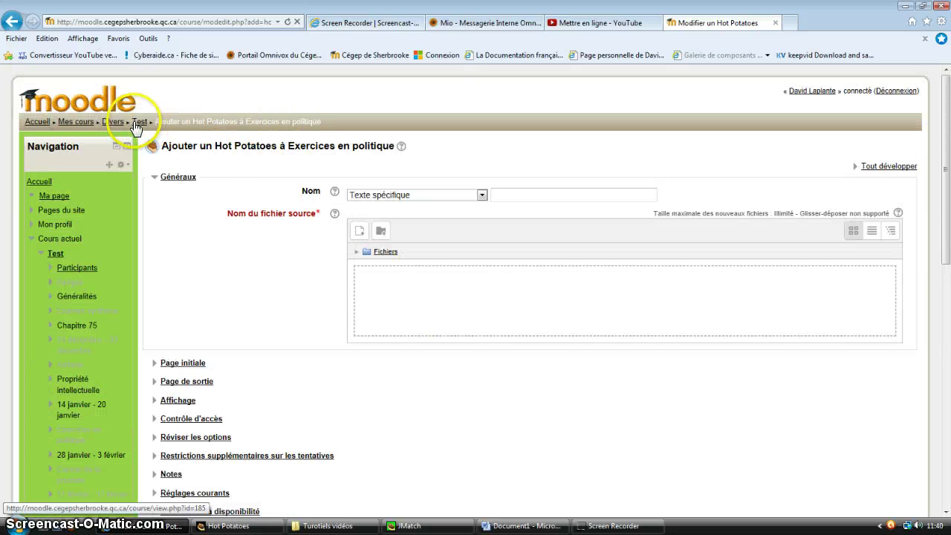
Step: Return to the Test course and open the Les Présidents activity in the Exercices en politique section
click(136, 123)
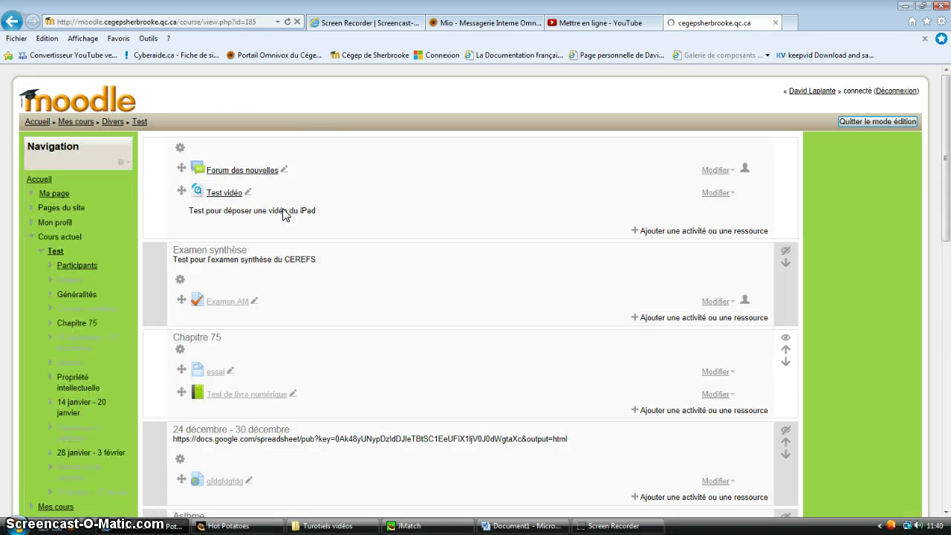
scroll(349, 371, down, 5)
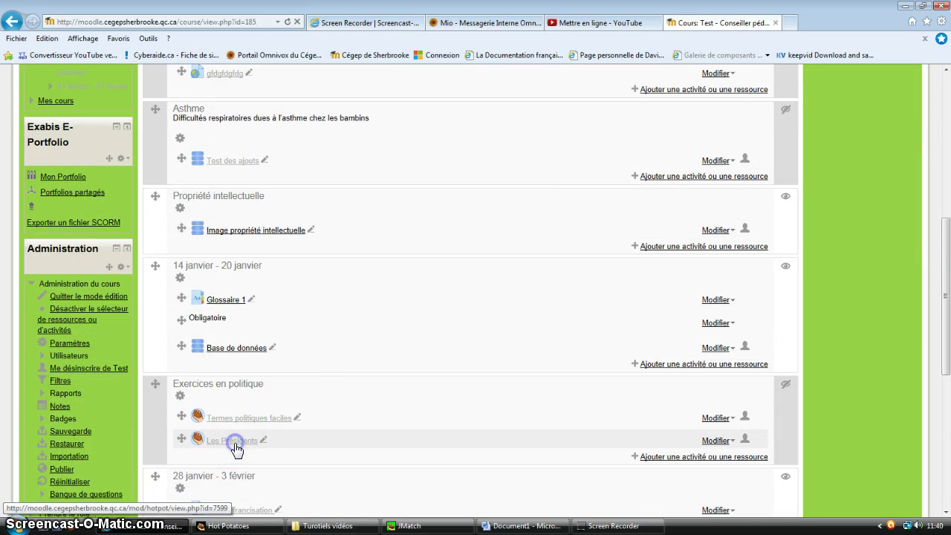
click(235, 444)
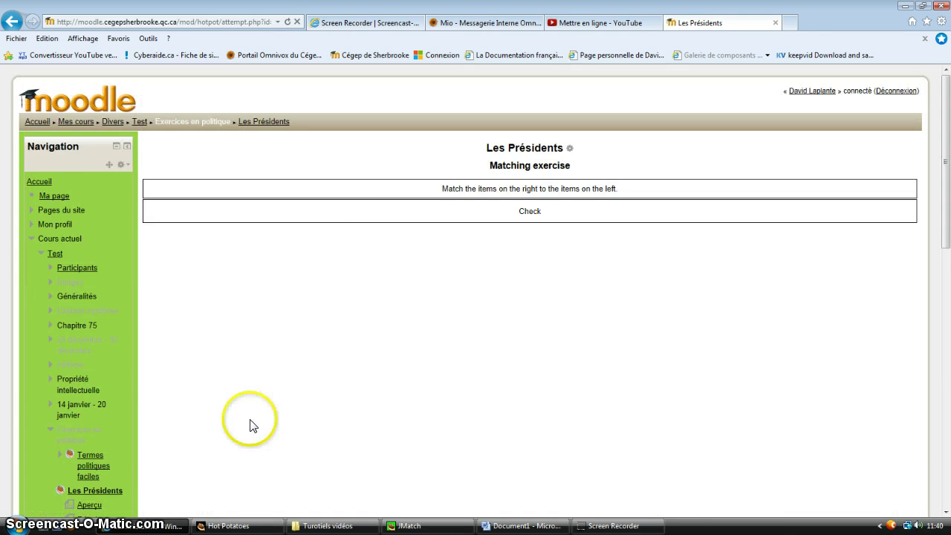
Step: Match the description about the anti-segregation struggle, the Berlin speech and the Cuban missiles with John F. Kennedy
scroll(357, 286, down, 2)
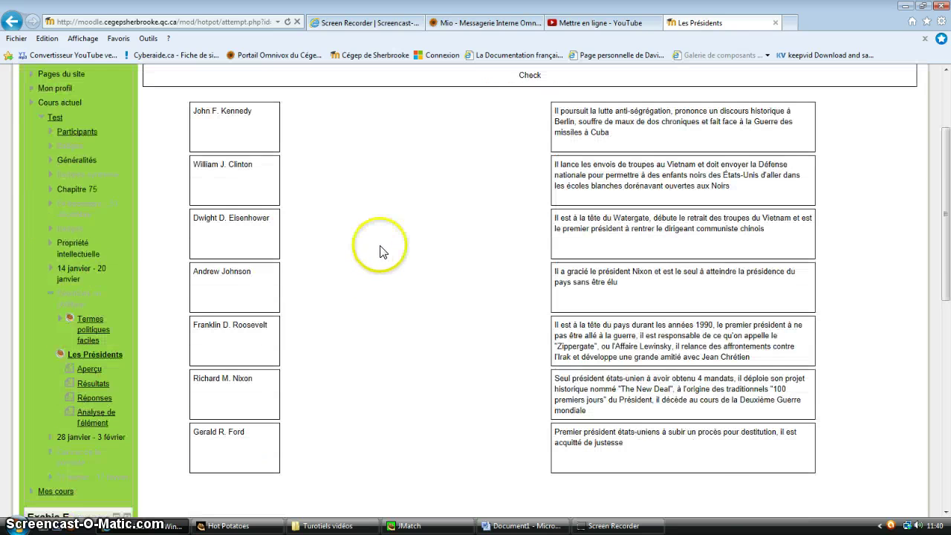
scroll(379, 251, up, 1)
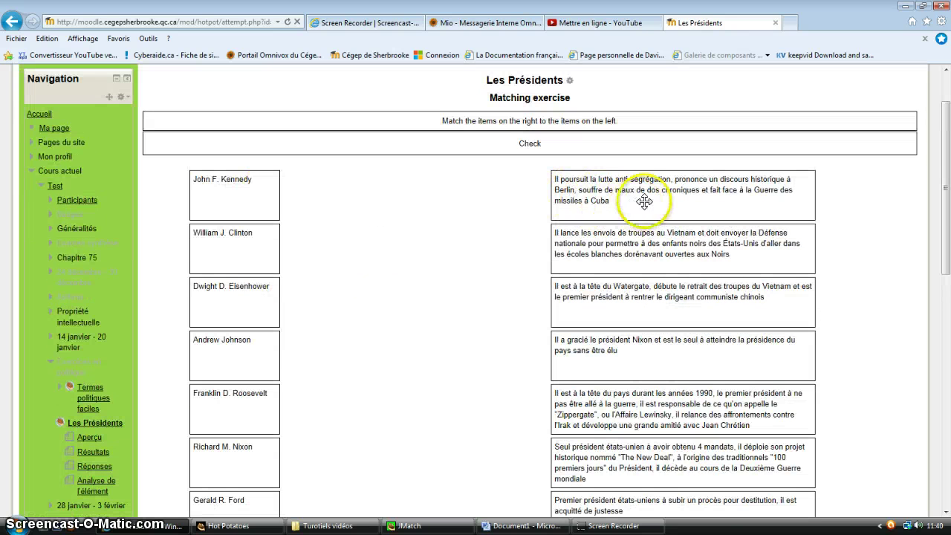
drag(682, 189, 413, 185)
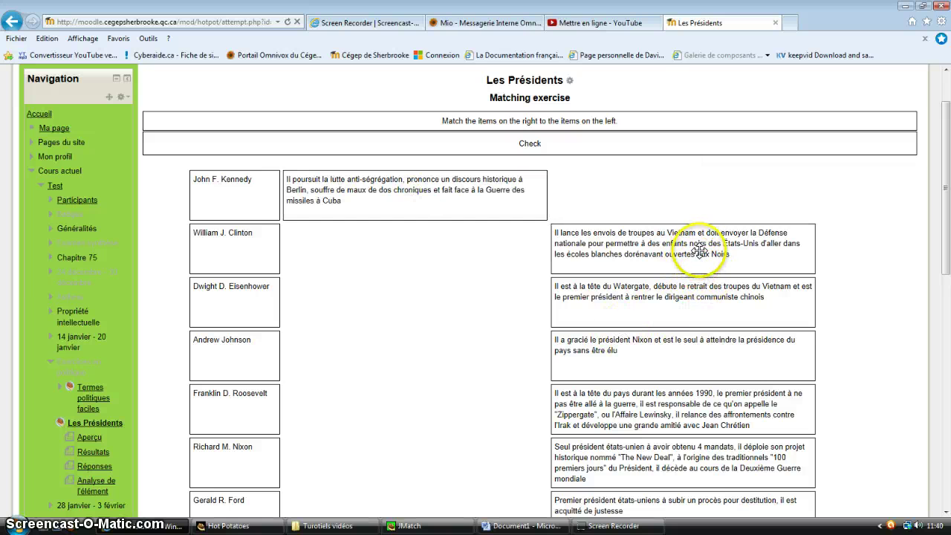
Step: Match the school desegregation description with Dwight D. Eisenhower, the Watergate one with Richard M. Nixon and the Nixon pardon one with Gerald R. Ford
drag(718, 245, 448, 299)
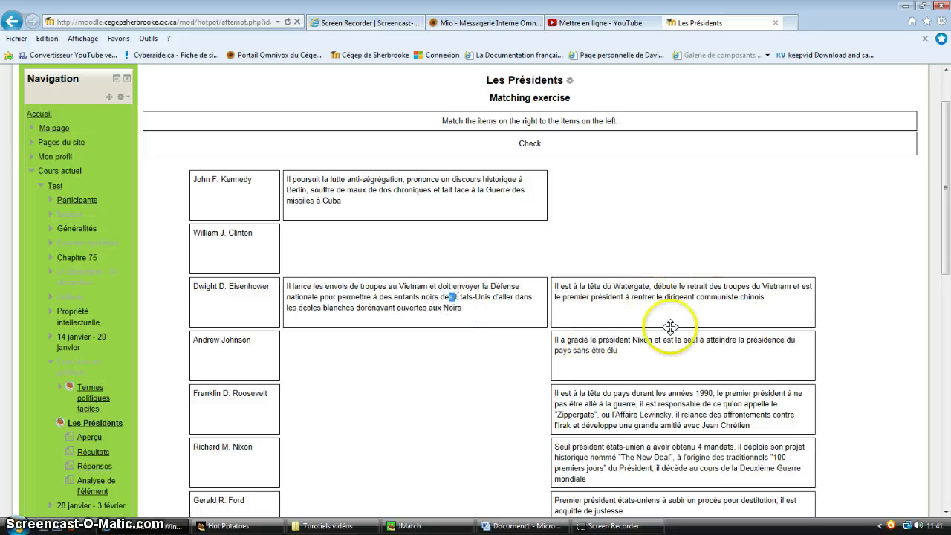
drag(655, 297, 401, 454)
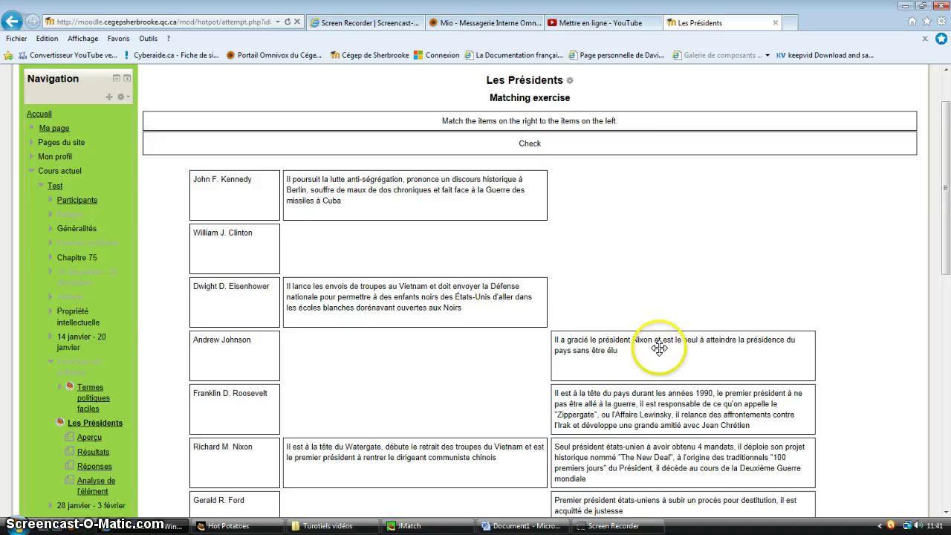
drag(659, 348, 483, 505)
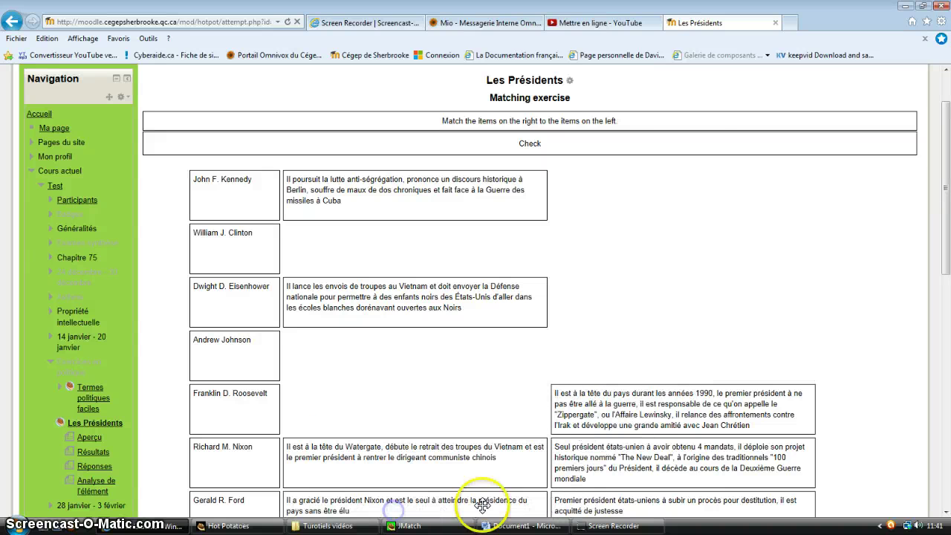
Step: Match the Zippergate description with William J. Clinton, the New Deal one with Franklin D. Roosevelt and the impeachment trial one with Andrew Johnson
drag(644, 406, 644, 405)
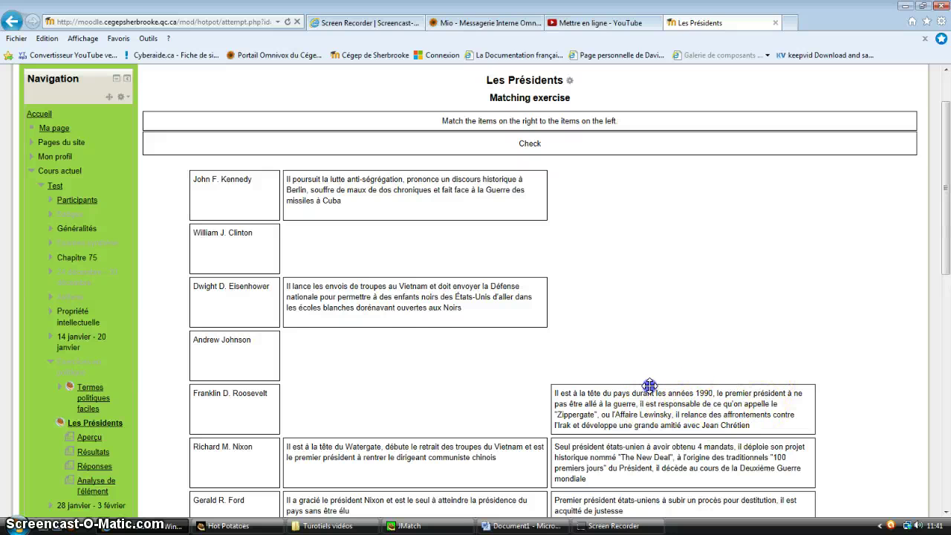
drag(649, 385, 453, 245)
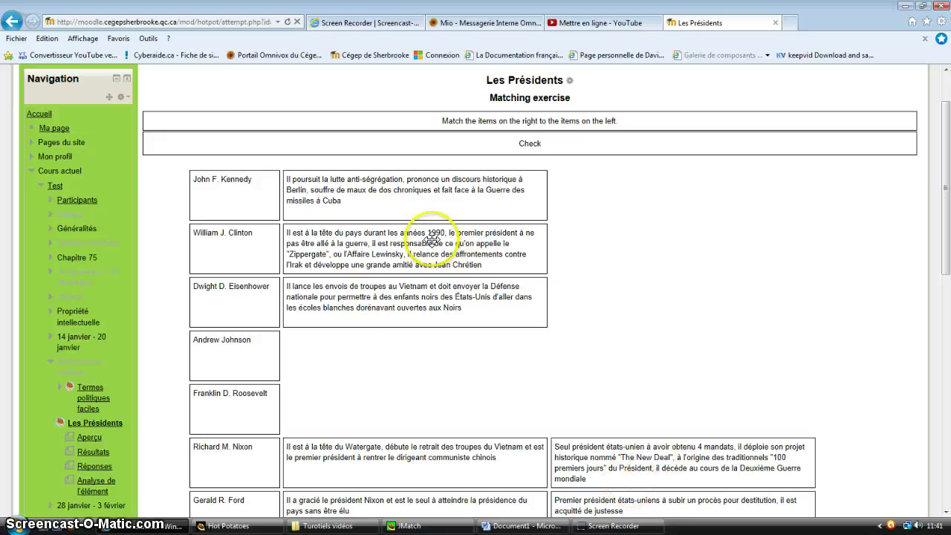
drag(671, 470, 424, 416)
drag(605, 492, 349, 346)
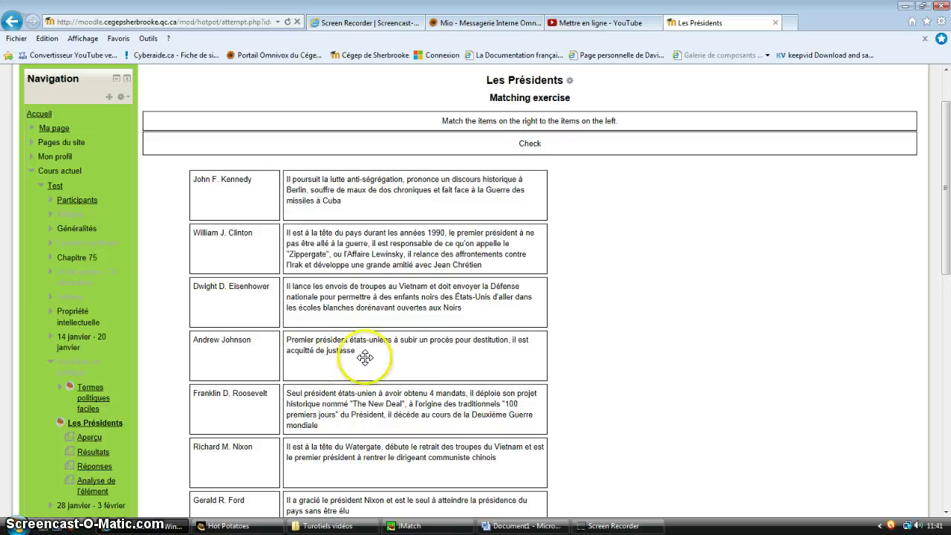
Step: Review the completed president matches and submit the matching exercise for checking
scroll(728, 315, down, 1)
scroll(713, 297, up, 1)
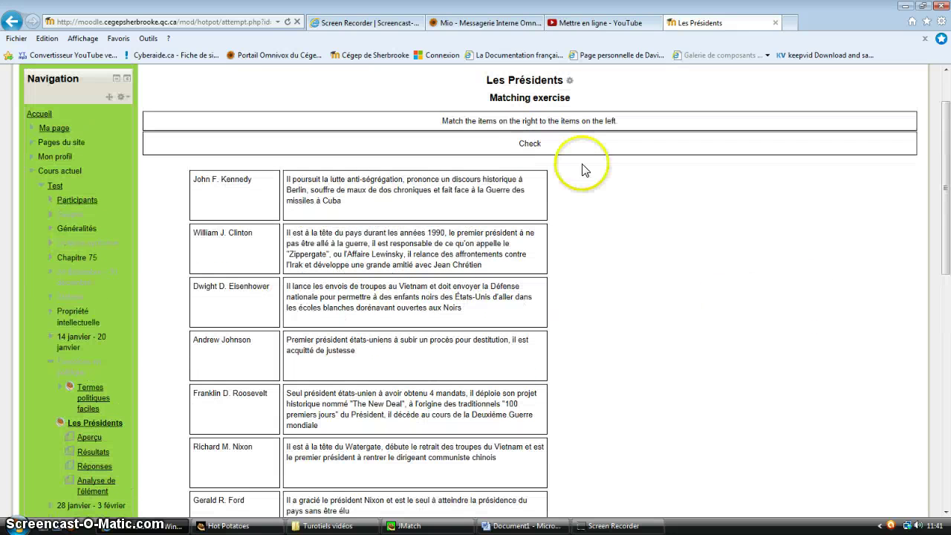
click(529, 144)
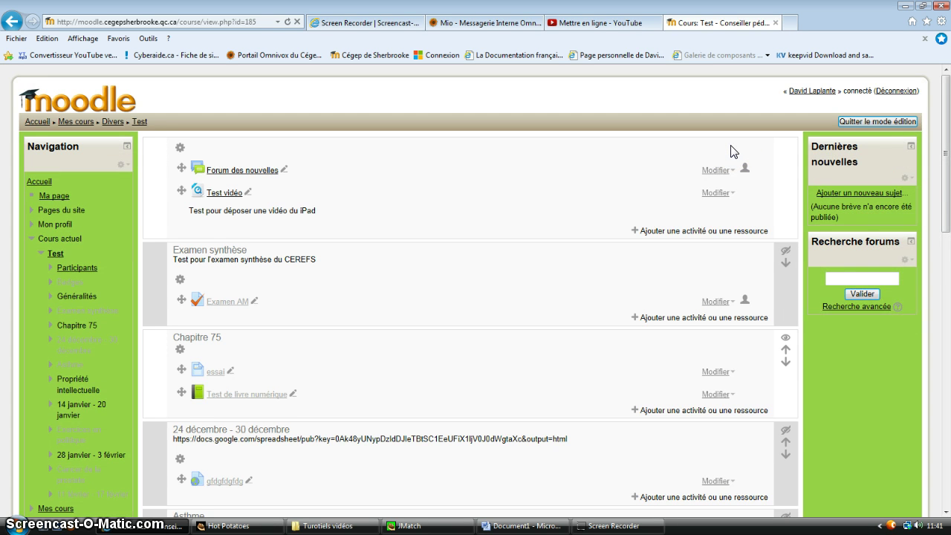
Step: Look over the Test course page and switch to the Hot Potatoes start window
scroll(435, 329, down, 3)
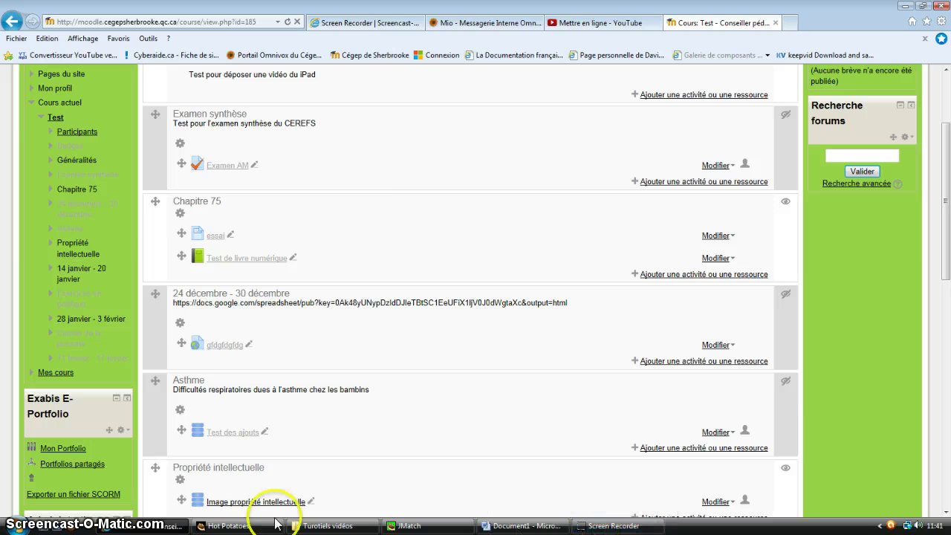
click(239, 525)
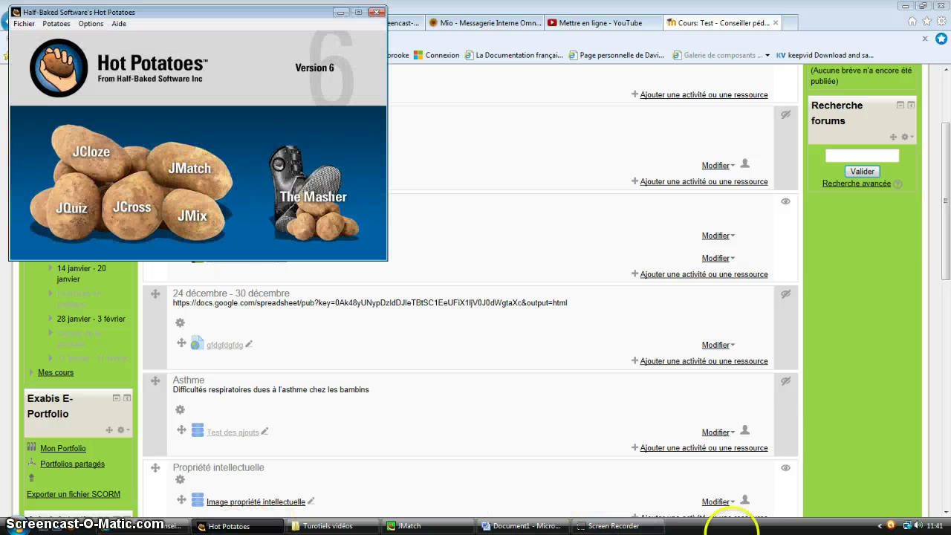